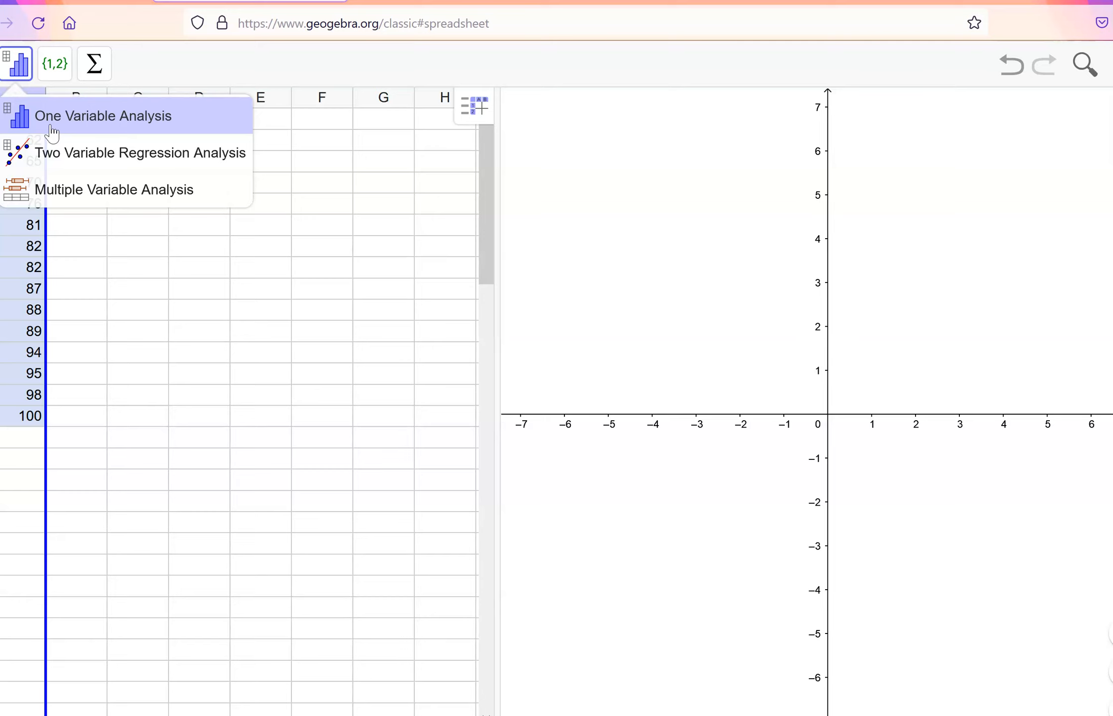
Step: Run One Variable Analysis on the exam scores in column A and display them as a boxplot
left_click(52, 132)
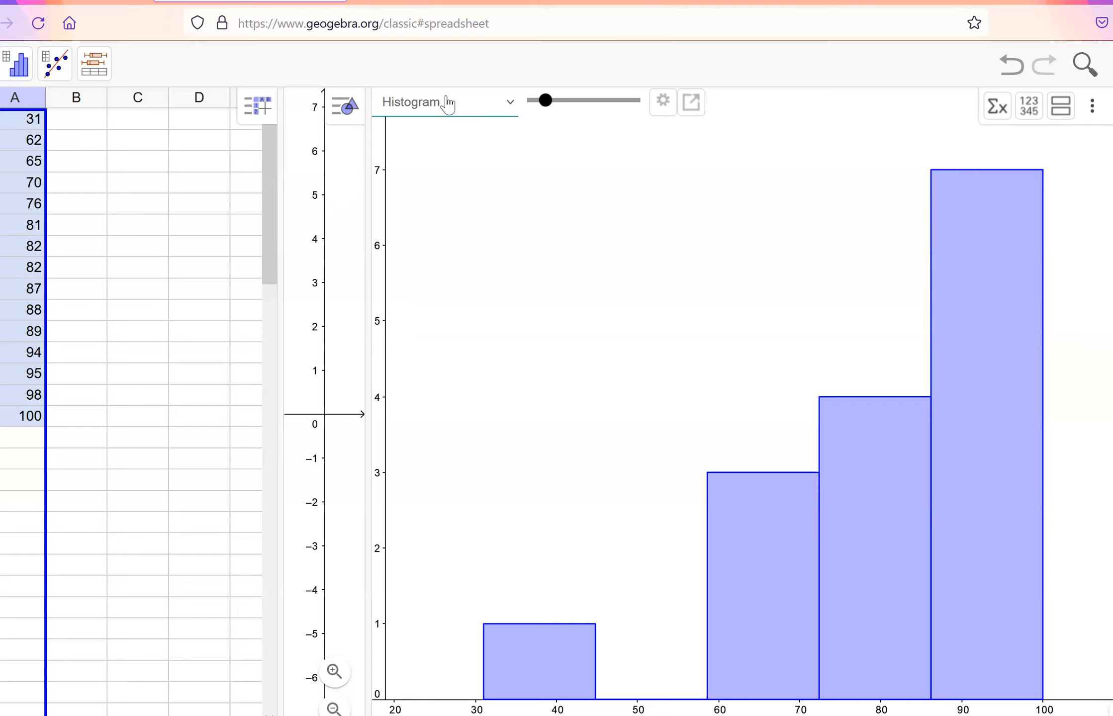
left_click(510, 104)
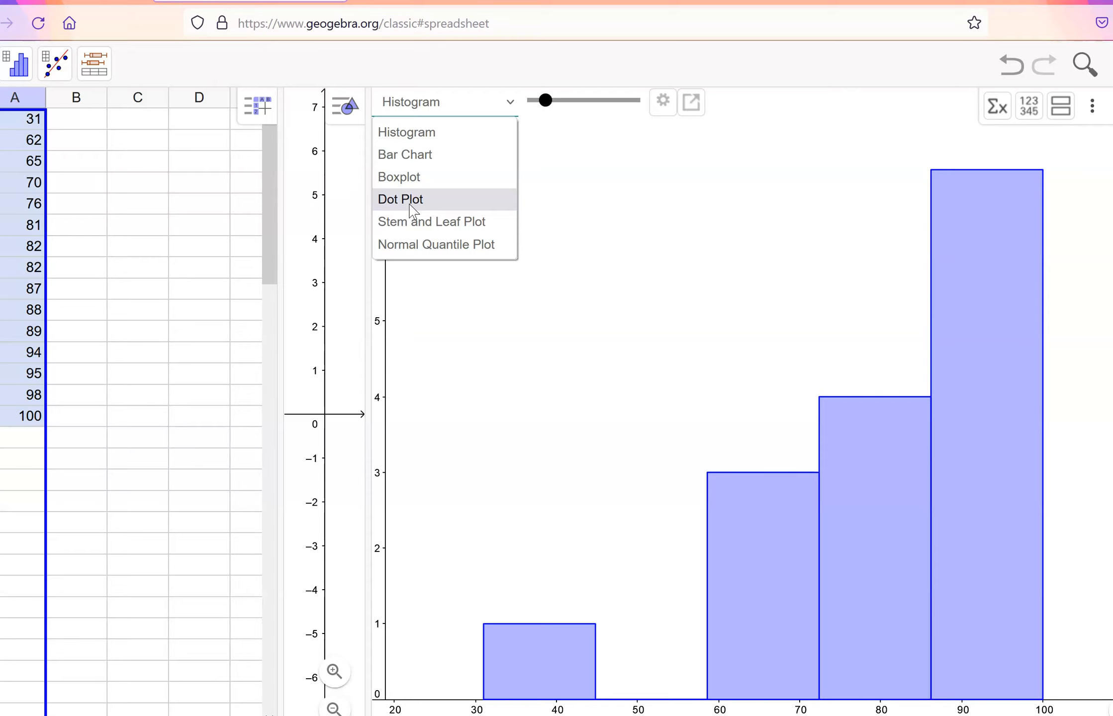
left_click(409, 179)
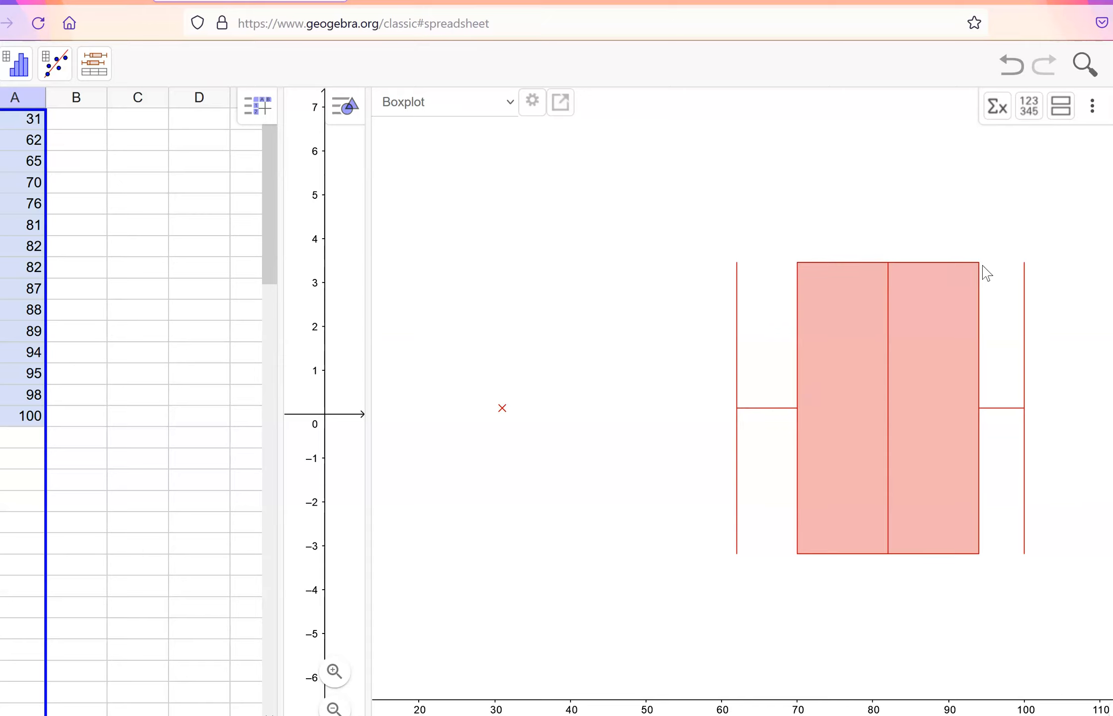
Step: Switch the plot back to a histogram and enable Set Classes Manually in its options
left_click(560, 102)
left_click(447, 102)
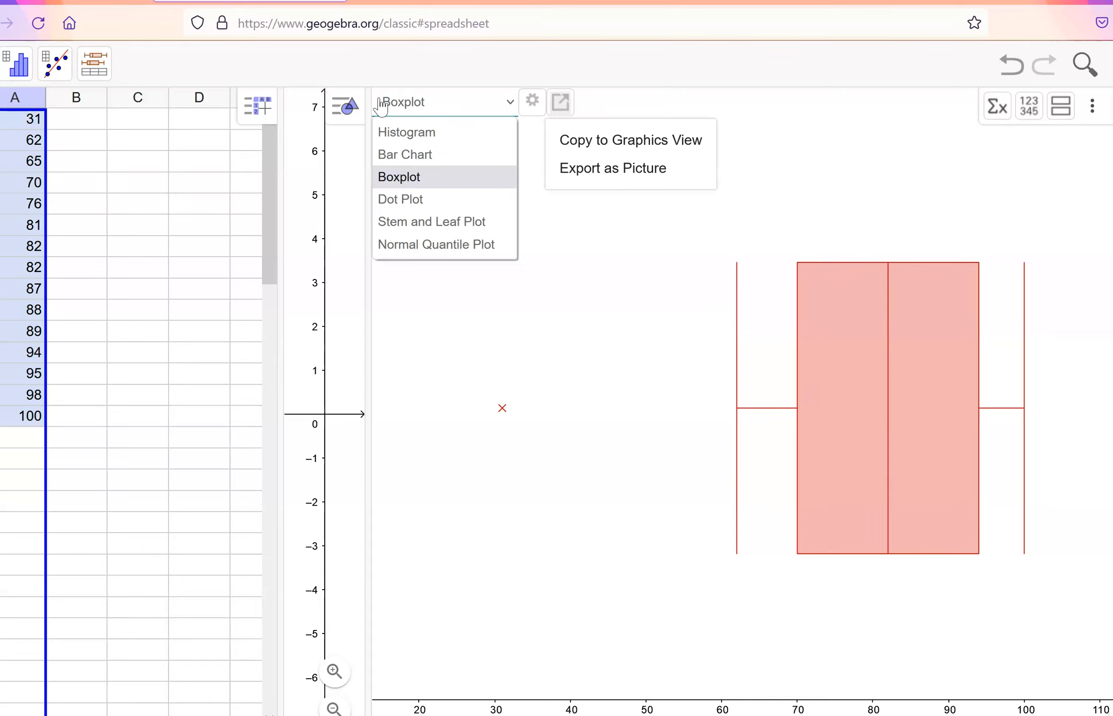
left_click(407, 133)
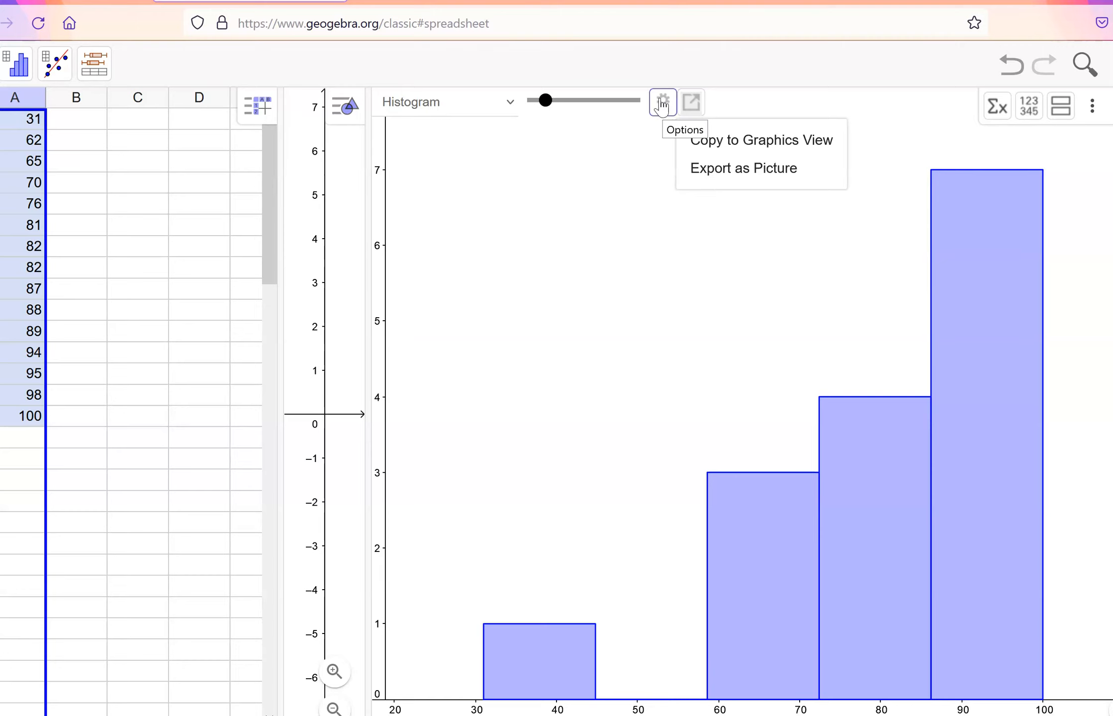
left_click(662, 103)
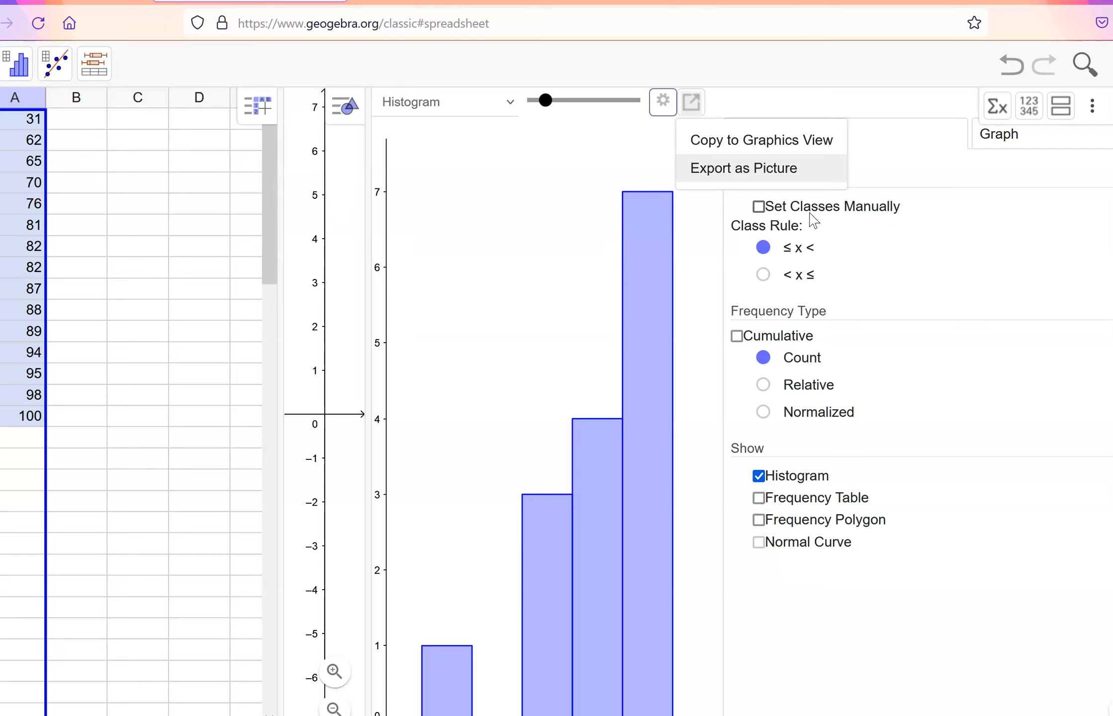
left_click(759, 208)
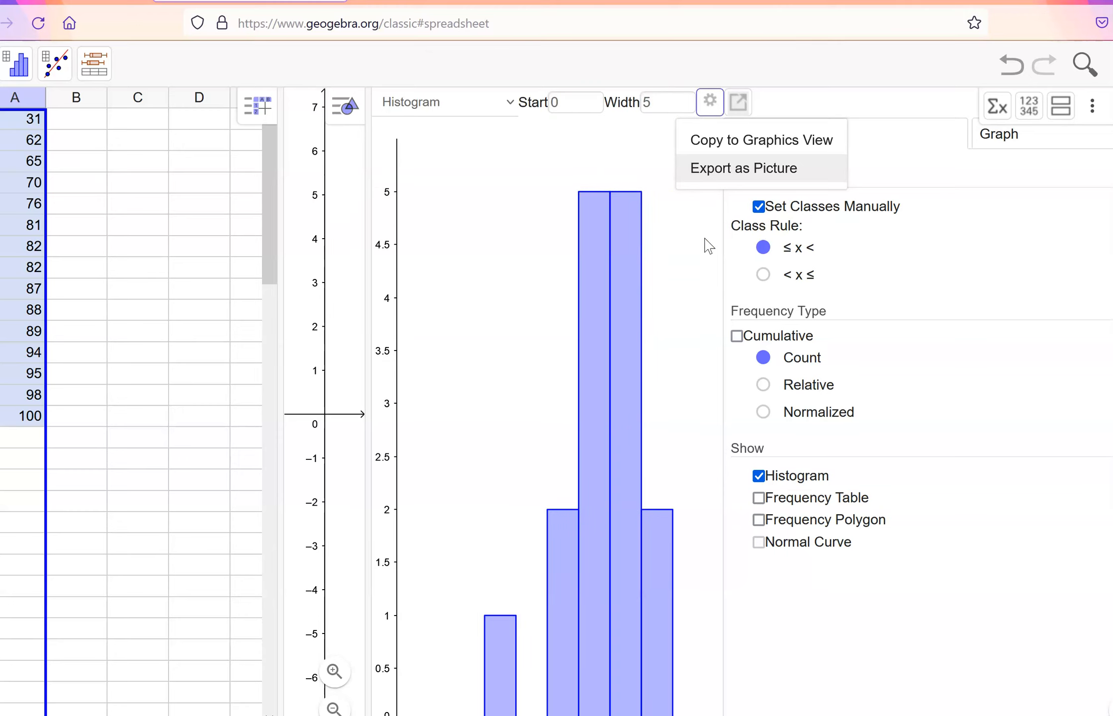
Step: Set the histogram classes to start at 30 with a width of 10
left_click(554, 102)
left_click(659, 103)
left_click(570, 99)
left_click(660, 102)
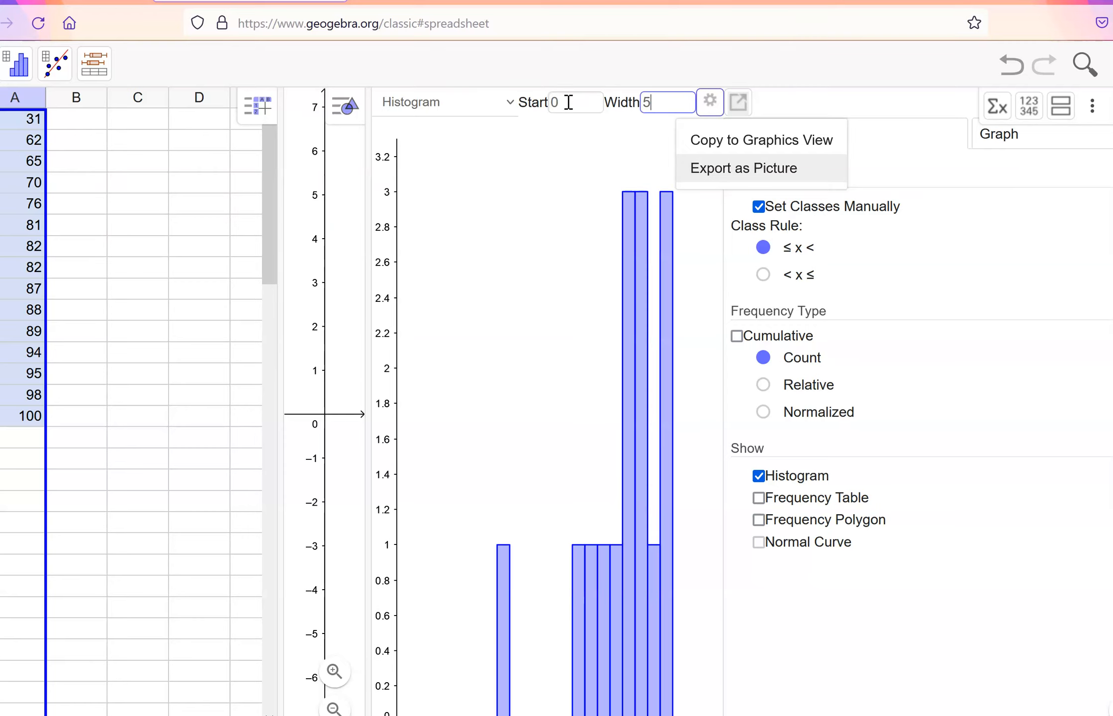
left_click(560, 100)
left_click(660, 102)
left_click(567, 103)
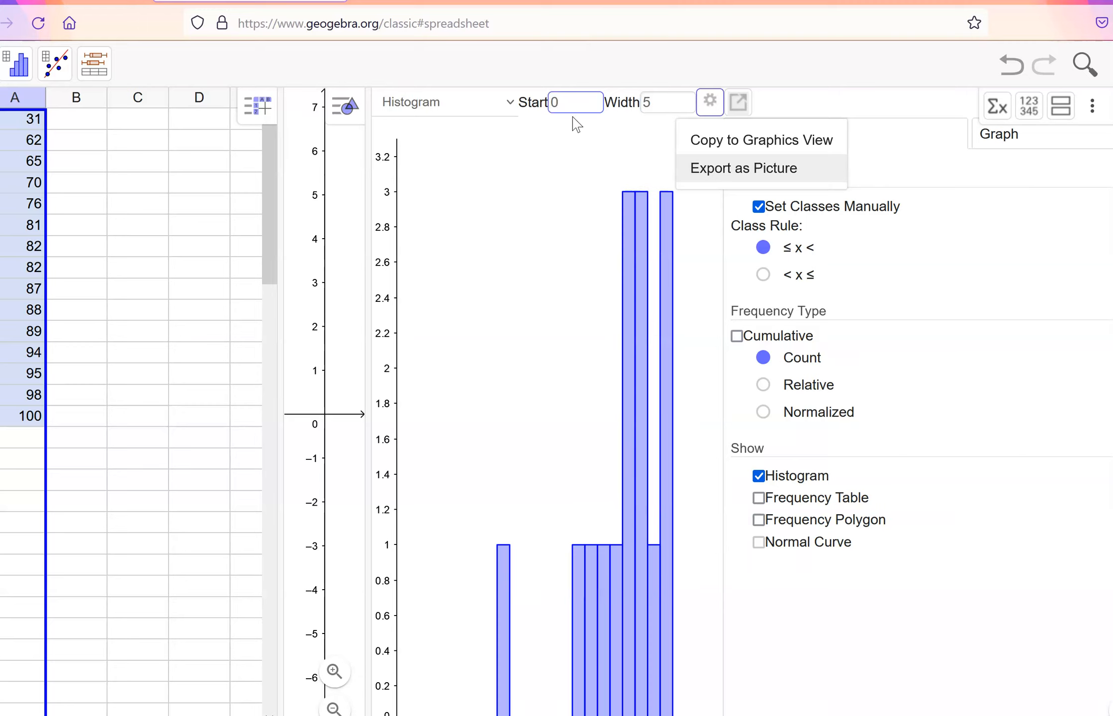
key("BackSpace")
left_click(648, 101)
left_click_drag(659, 101, 641, 103)
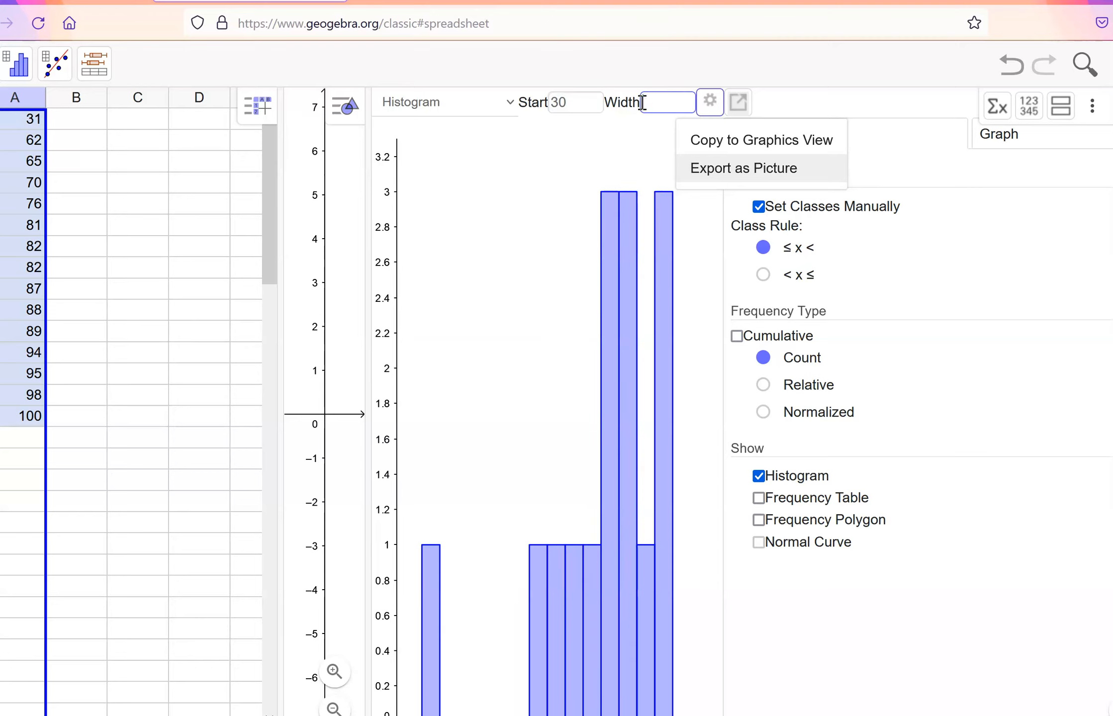
type("10")
key("Return")
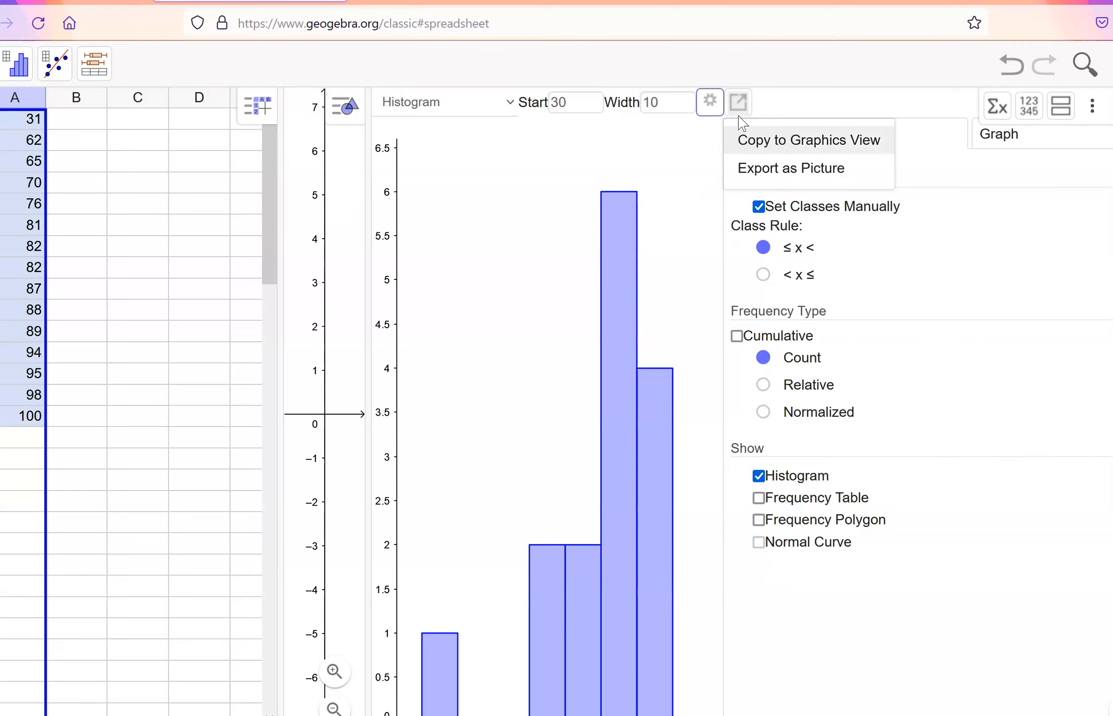
Step: Hide the histogram options and show the summary statistics for the data
left_click(710, 104)
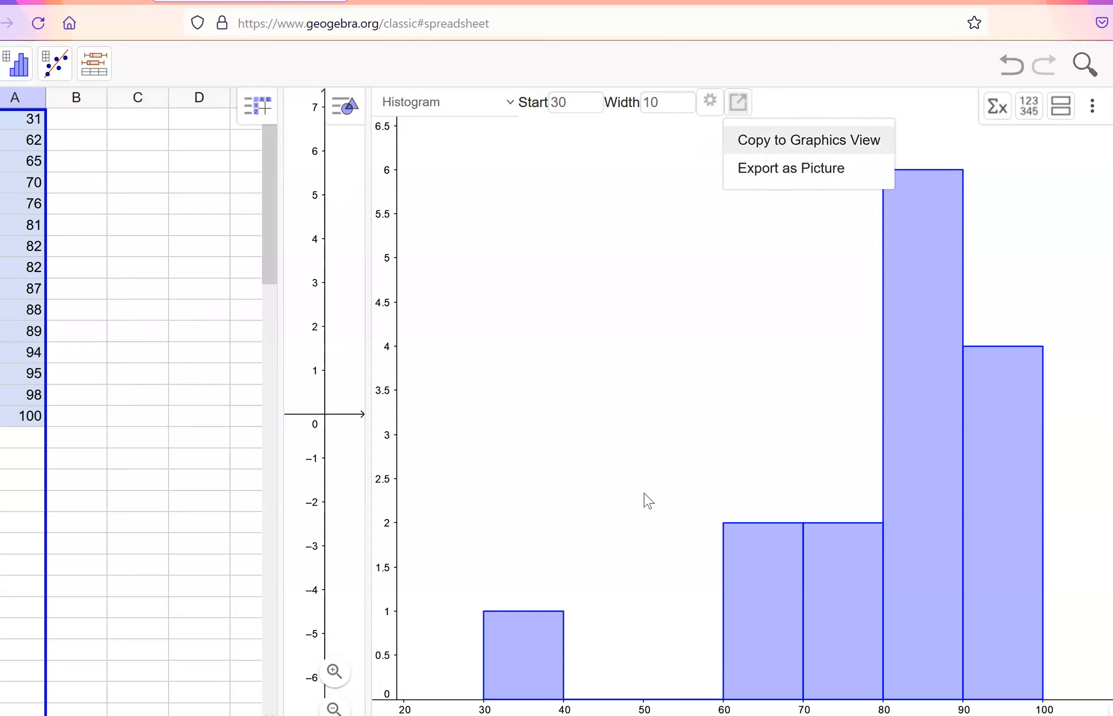
left_click(996, 106)
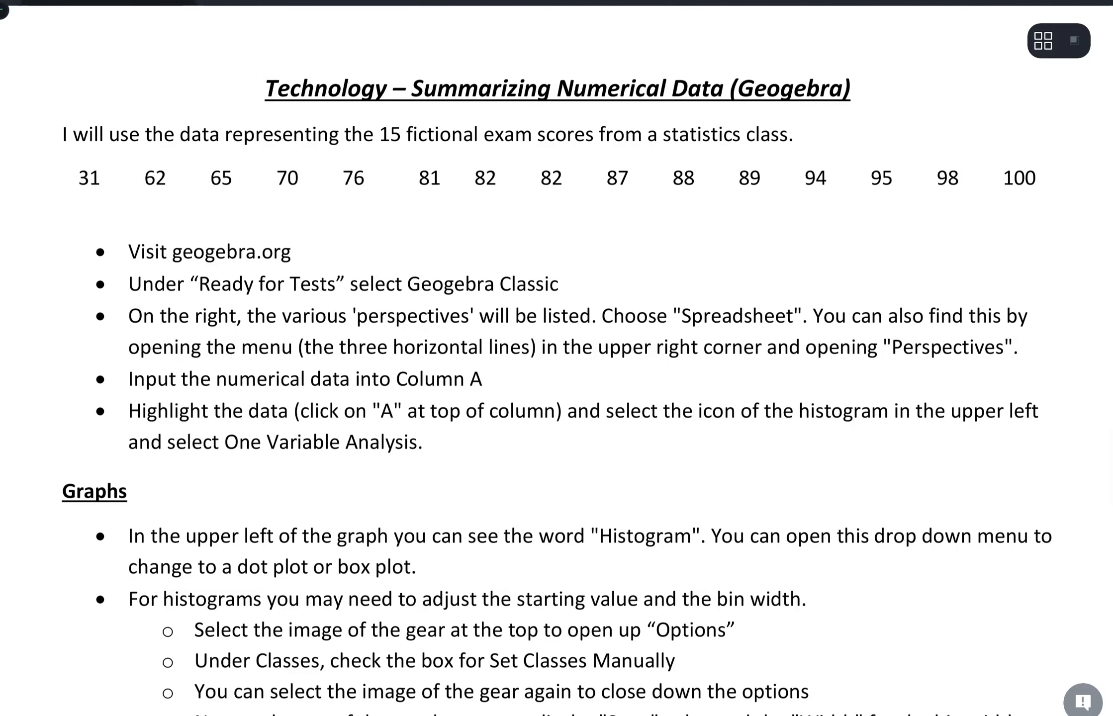
Step: Switch to the lesson notes, highlight the n row of the statistics table in yellow, and label it "sample size" with a blue arrow
scroll(557, 358, "down", 13)
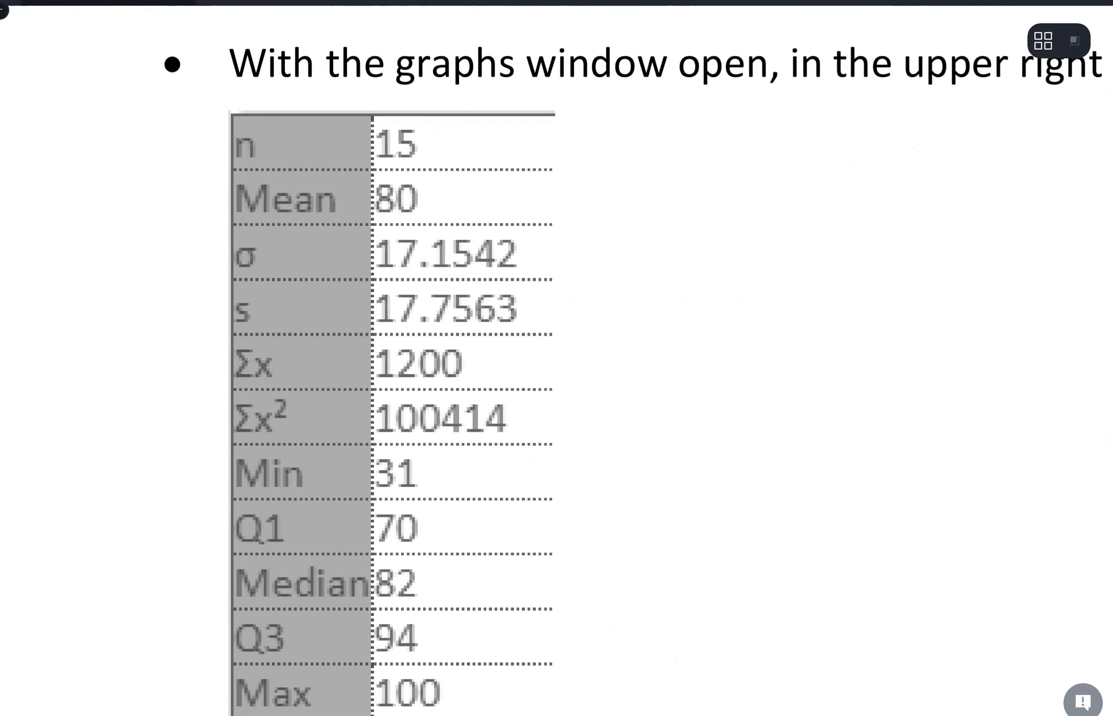
scroll(557, 357, "down", 2)
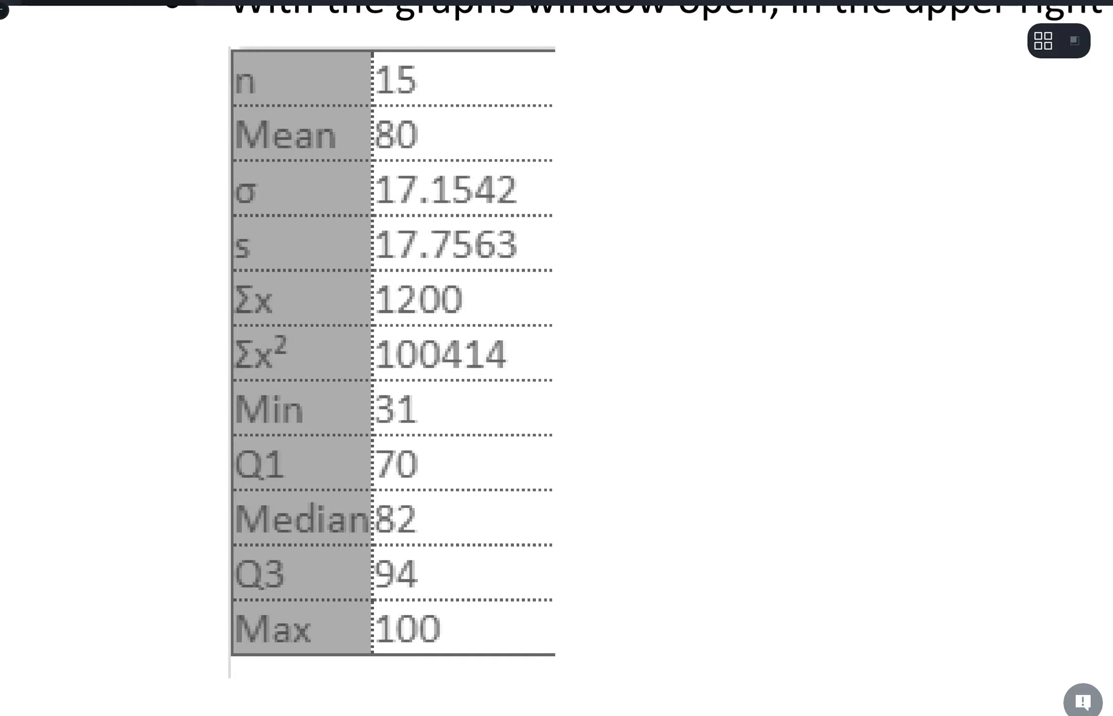
mouse_move(242, 61)
left_mouse_down()
mouse_move(417, 56)
mouse_move(411, 88)
mouse_move(265, 93)
mouse_move(412, 70)
left_mouse_up()
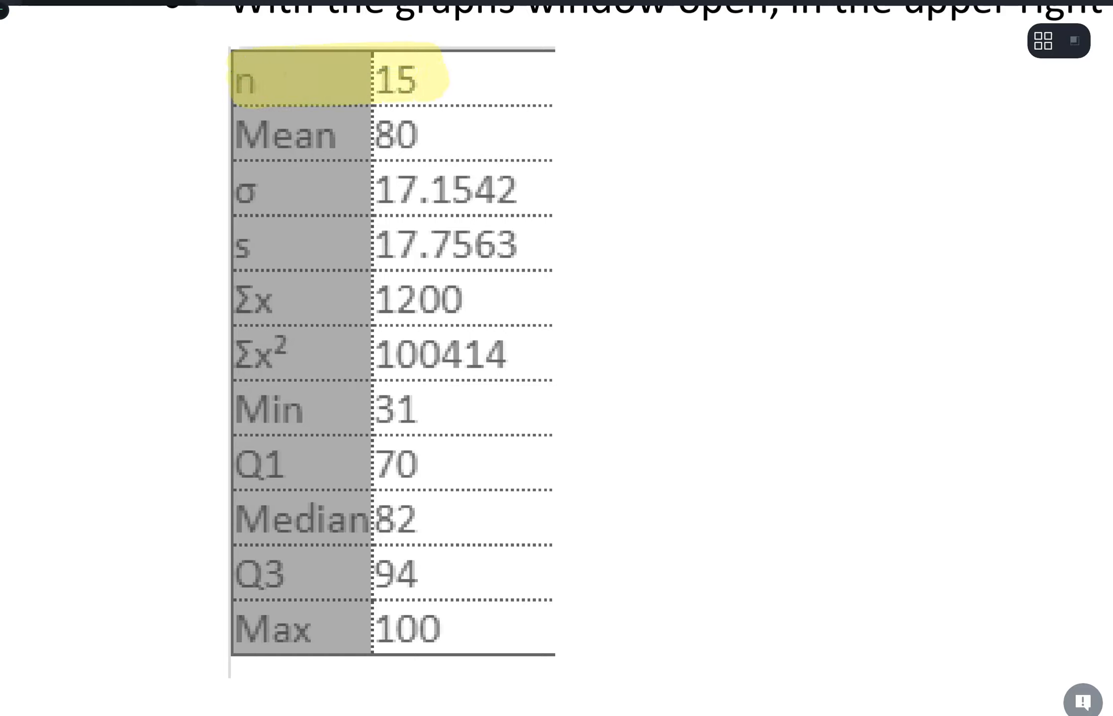
mouse_move(576, 65)
left_mouse_down()
mouse_move(560, 75)
mouse_move(583, 86)
left_mouse_up()
mouse_move(564, 75)
left_mouse_down()
mouse_move(671, 64)
mouse_move(688, 85)
left_mouse_up()
left_click_drag(698, 63, 724, 74)
mouse_move(655, 74)
left_mouse_down()
mouse_move(721, 70)
mouse_move(657, 67)
mouse_move(654, 80)
left_mouse_up()
mouse_move(699, 64)
left_mouse_down()
mouse_move(689, 70)
mouse_move(706, 80)
mouse_move(766, 62)
mouse_move(756, 77)
left_mouse_up()
mouse_move(783, 49)
left_mouse_down()
mouse_move(786, 76)
mouse_move(859, 70)
mouse_move(847, 79)
left_mouse_up()
mouse_move(875, 59)
left_mouse_down()
mouse_move(876, 75)
mouse_move(881, 53)
left_mouse_up()
mouse_move(886, 56)
left_mouse_down()
mouse_move(901, 76)
mouse_move(939, 78)
left_mouse_up()
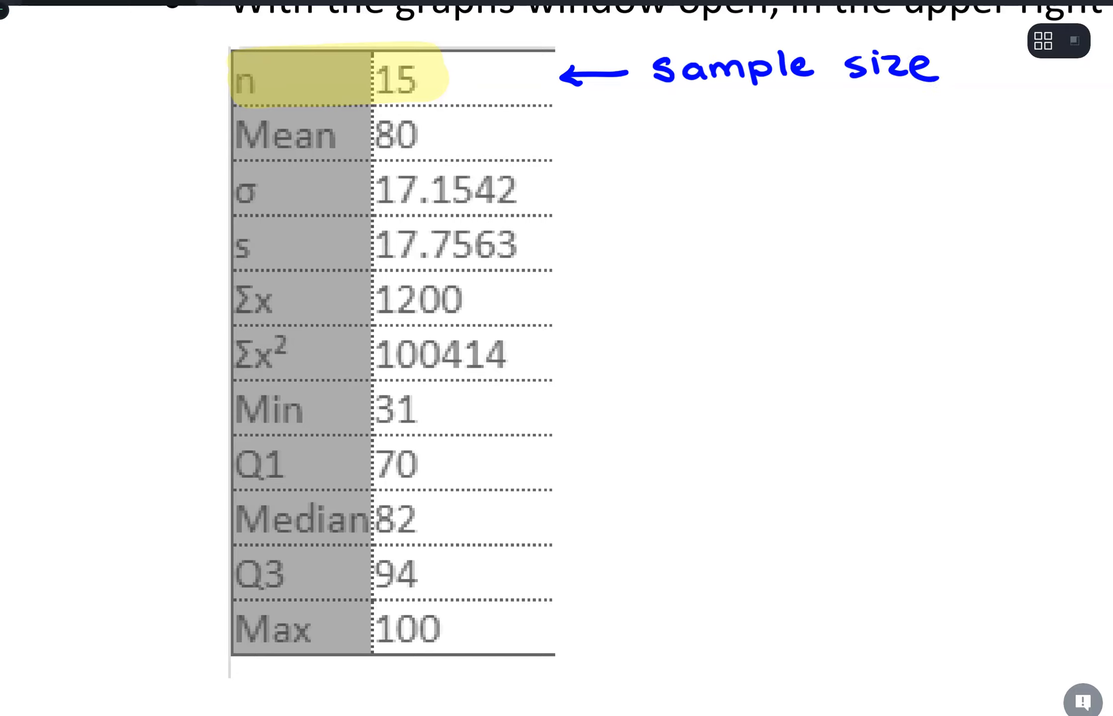
Step: Highlight the Mean row in yellow and annotate it with a blue arrow and "x̄ (sample mean)"
mouse_move(232, 124)
left_mouse_down()
mouse_move(397, 125)
mouse_move(423, 149)
mouse_move(231, 147)
left_mouse_up()
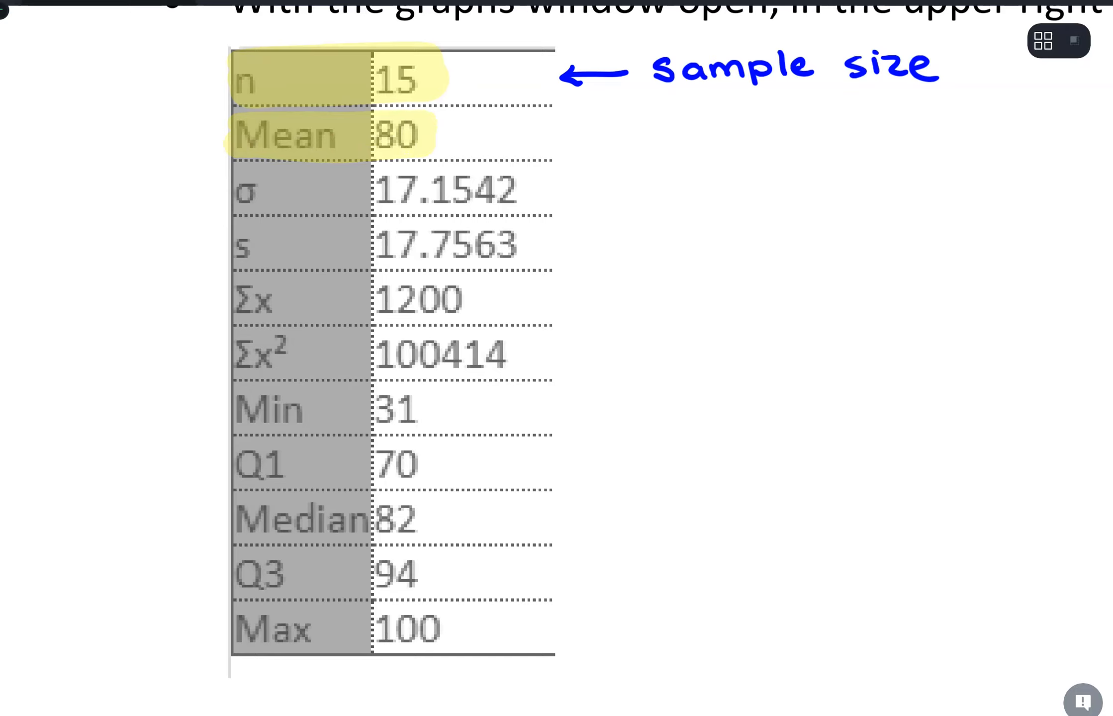
mouse_move(561, 120)
left_mouse_down()
mouse_move(559, 143)
mouse_move(643, 127)
mouse_move(707, 136)
left_mouse_up()
mouse_move(692, 116)
left_mouse_down()
mouse_move(675, 135)
mouse_move(709, 106)
mouse_move(759, 135)
mouse_move(836, 121)
mouse_move(845, 141)
mouse_move(986, 131)
mouse_move(1009, 118)
mouse_move(1017, 132)
left_mouse_up()
left_click_drag(1008, 101, 1032, 133)
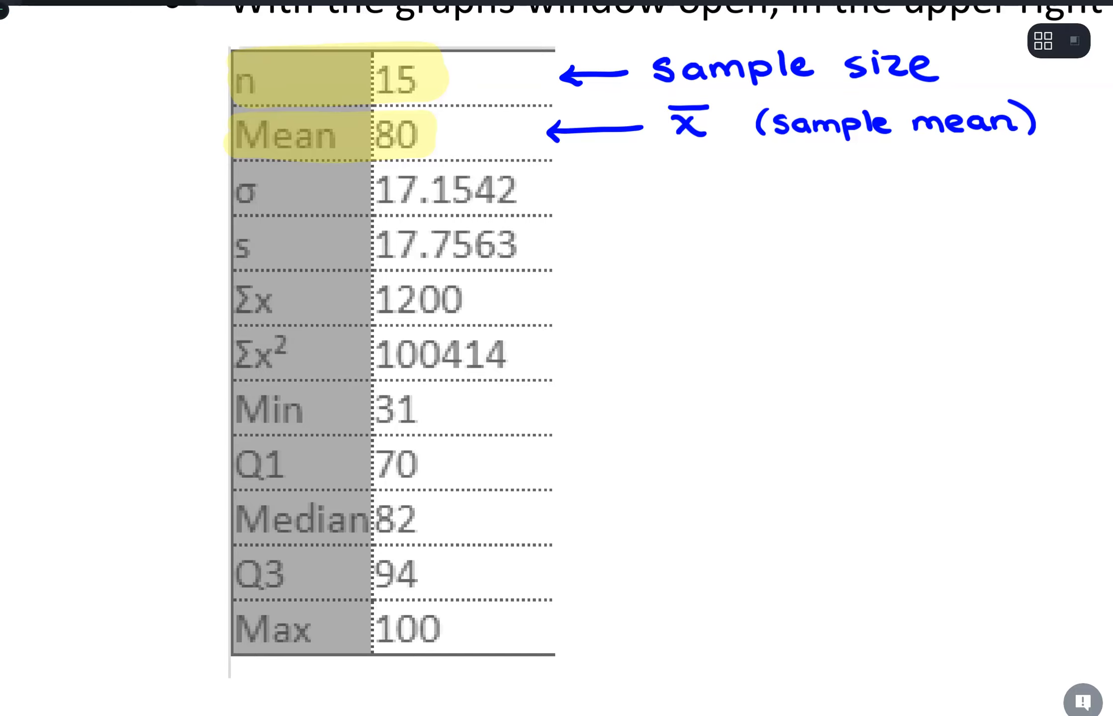
Step: Point out the σ and s rows of the statistics table and underline the s value in red
mouse_move(250, 165)
left_mouse_down()
mouse_move(217, 223)
mouse_move(246, 260)
left_mouse_up()
mouse_move(263, 172)
left_mouse_down()
mouse_move(254, 211)
mouse_move(279, 179)
left_mouse_up()
mouse_move(261, 225)
left_mouse_down()
mouse_move(234, 251)
mouse_move(271, 232)
left_mouse_up()
left_click_drag(377, 264, 537, 259)
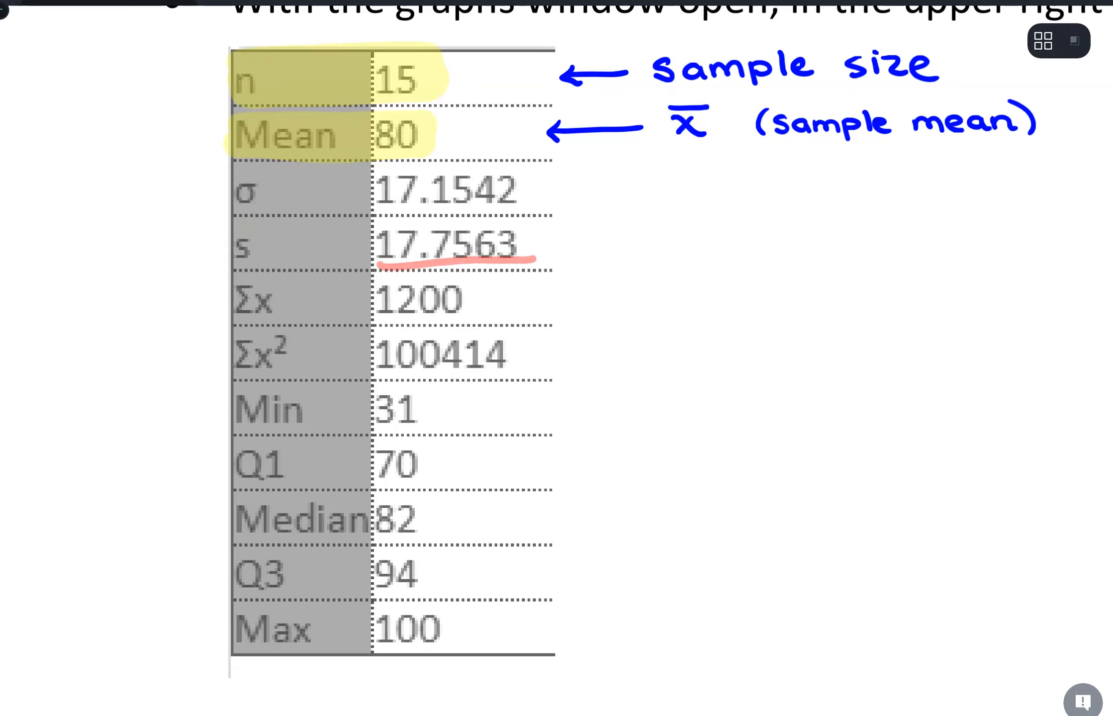